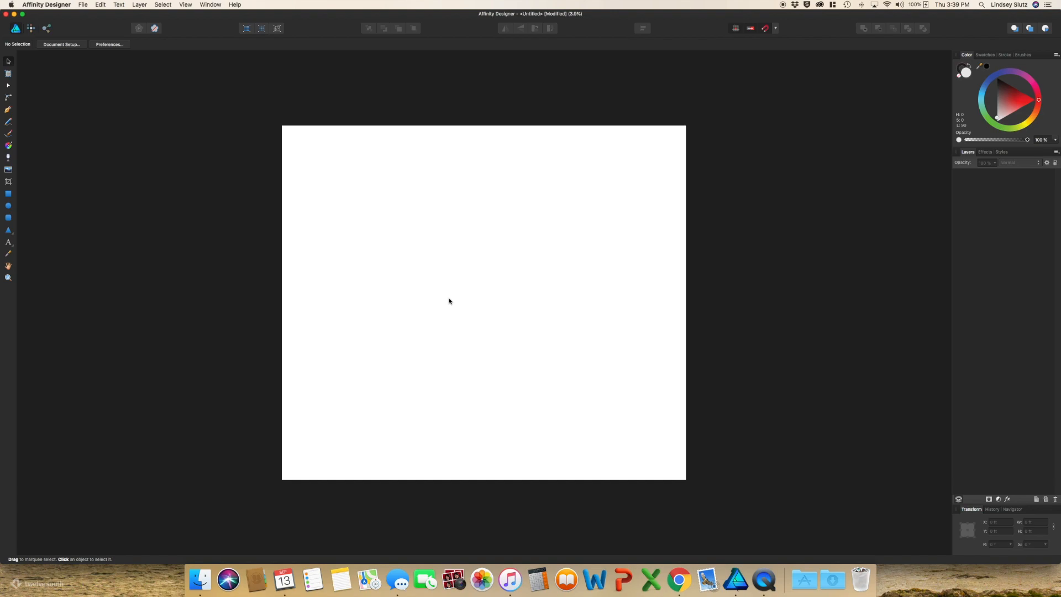
- Draw a rectangle on the blank page for the room outline and size it to 15 ft wide by 13 ft high
click(8, 194)
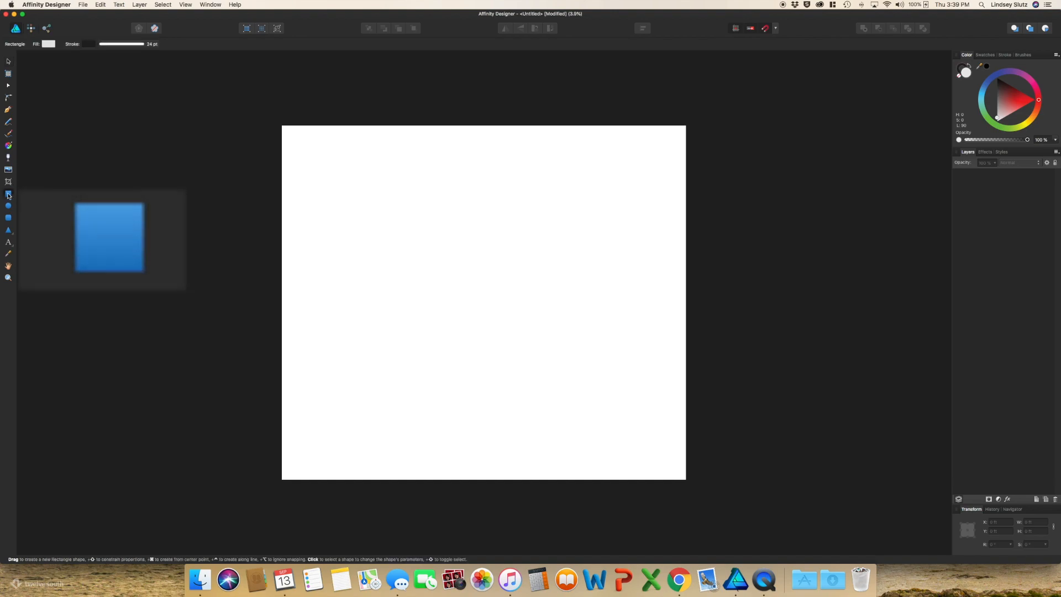
drag(320, 159, 588, 411)
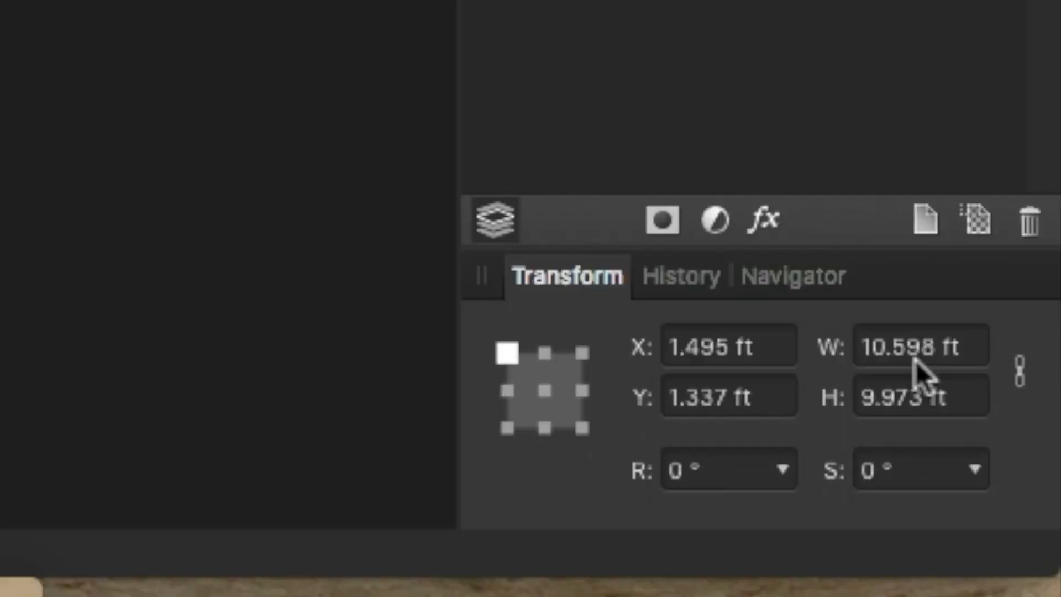
click(1036, 525)
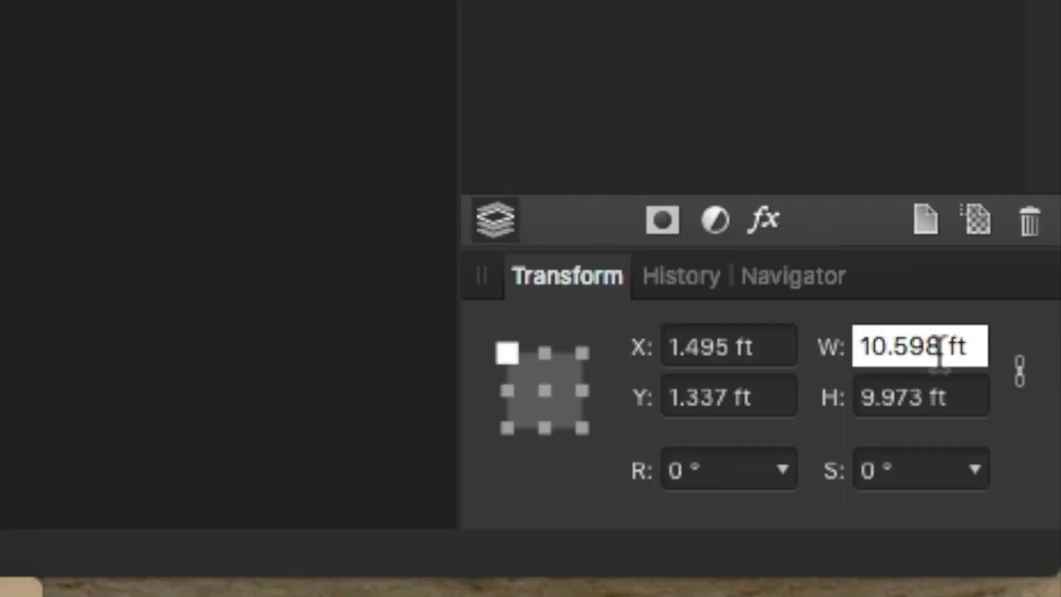
drag(940, 348, 841, 348)
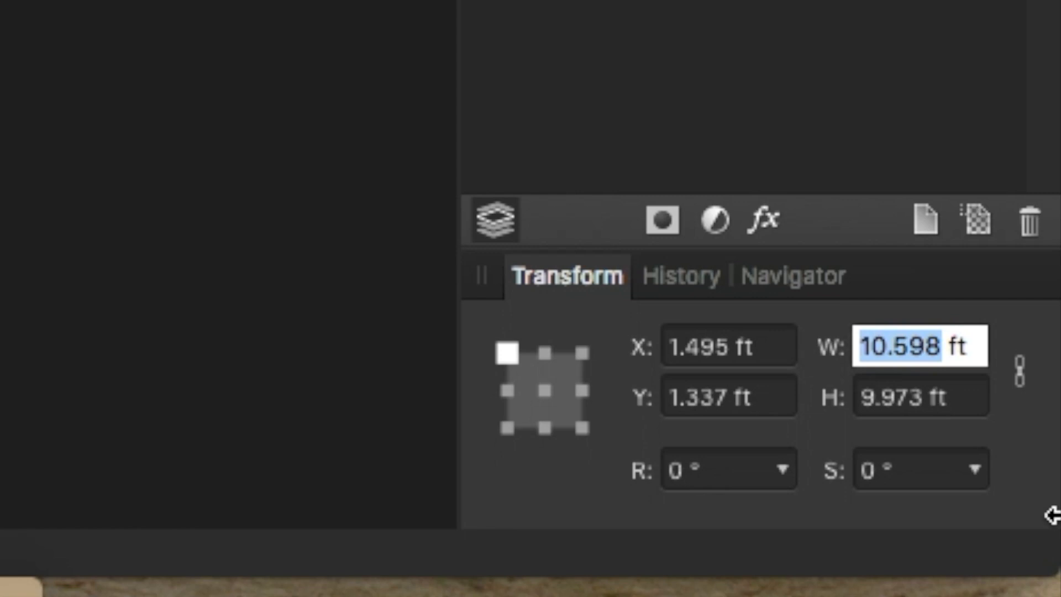
text(15)
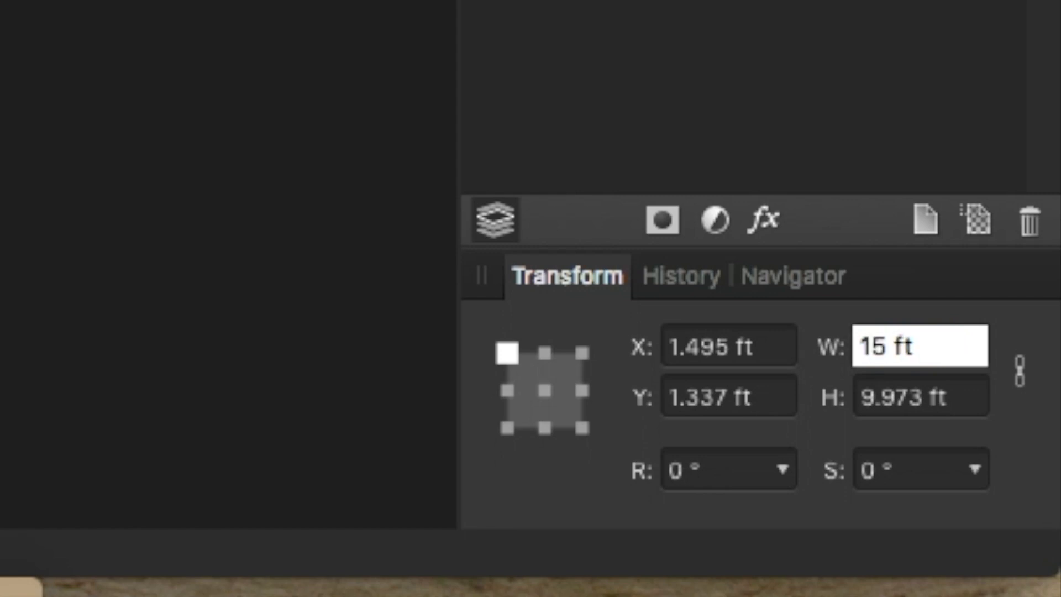
drag(858, 398, 930, 397)
text(13)
key(Return)
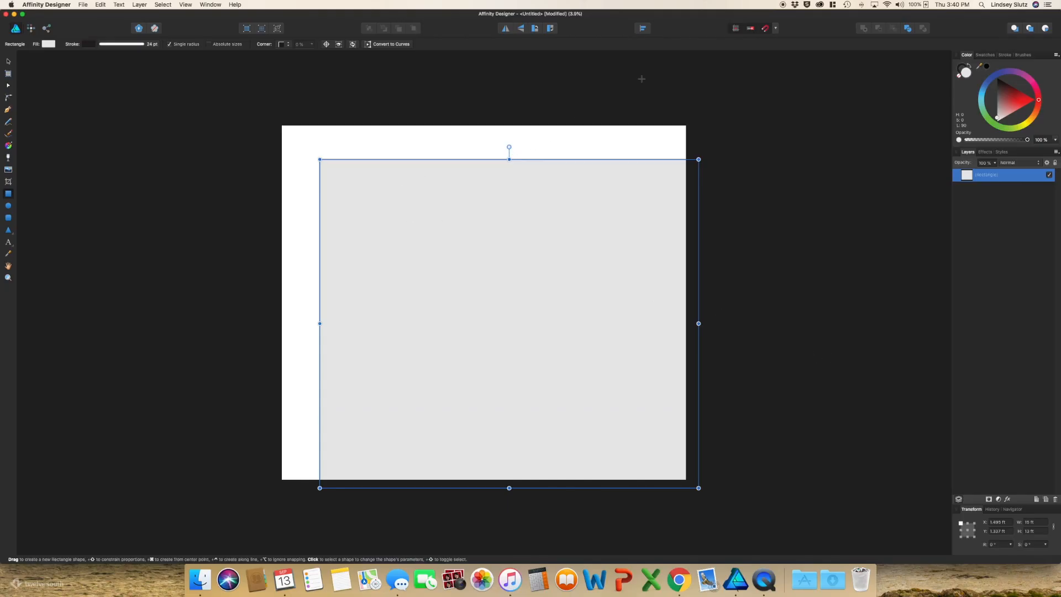
- Centre the room rectangle horizontally and vertically on the page
click(643, 28)
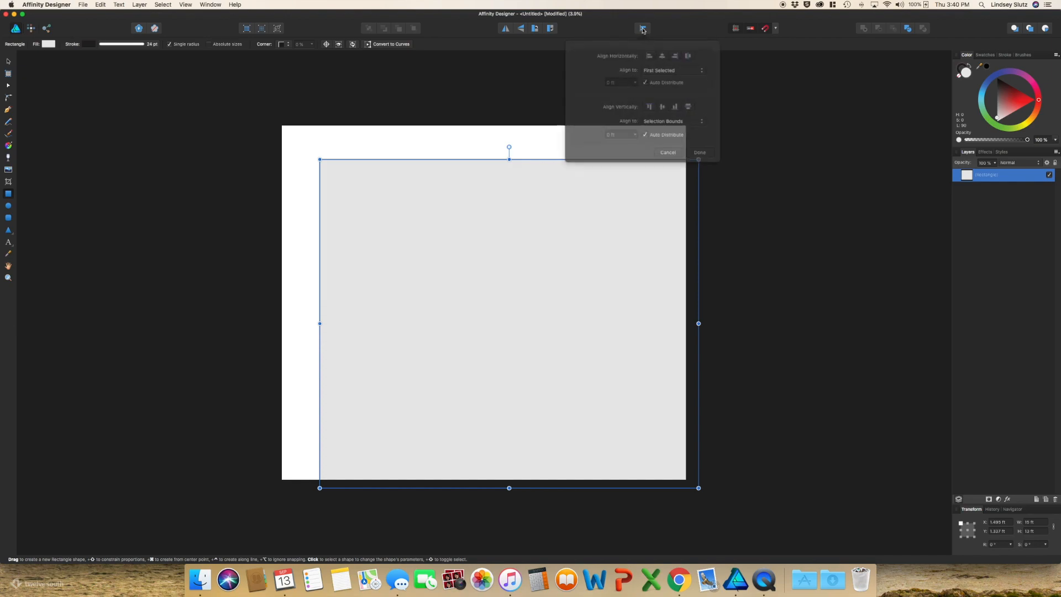
click(596, 122)
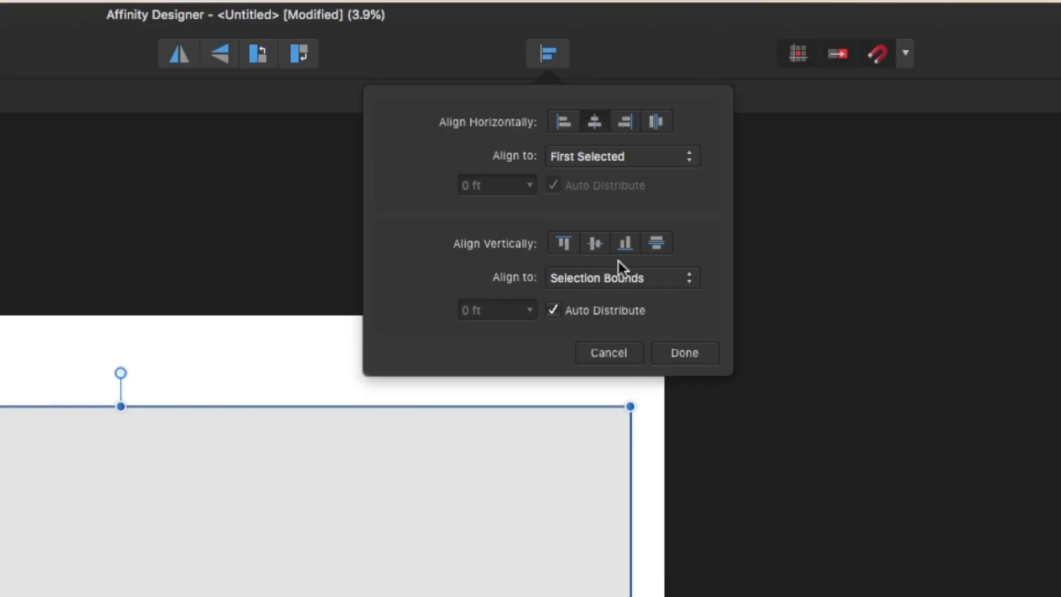
click(606, 249)
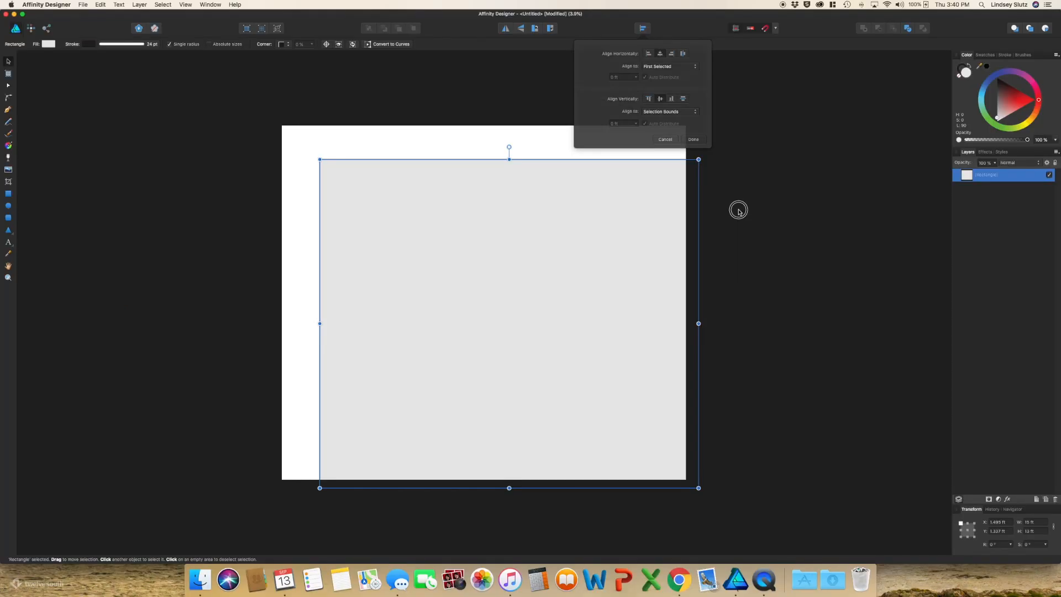
click(810, 550)
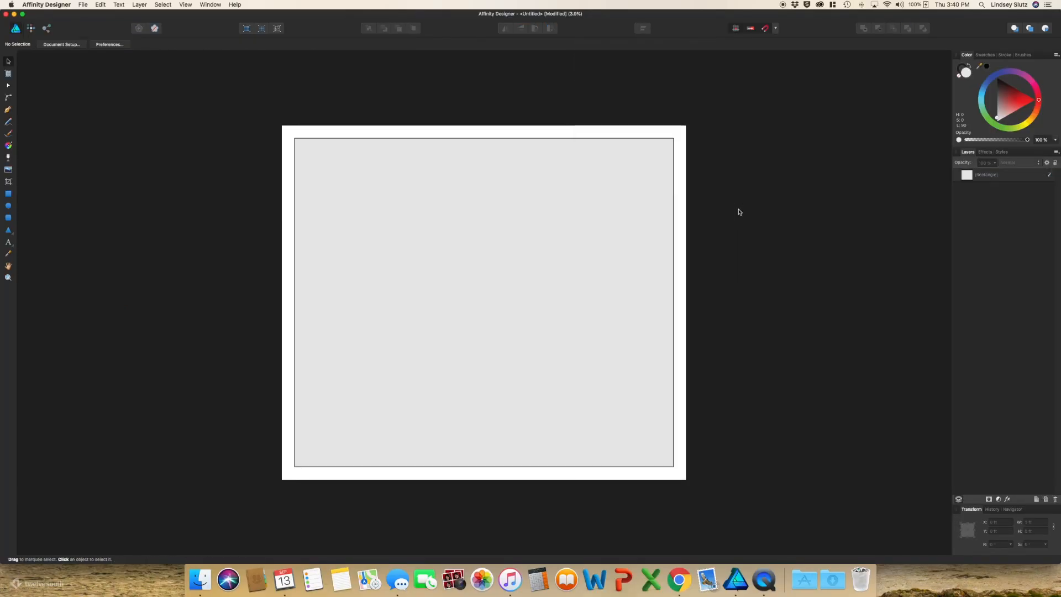
- Remove the room rectangle's fill and set its outline width to 46 pt
click(604, 220)
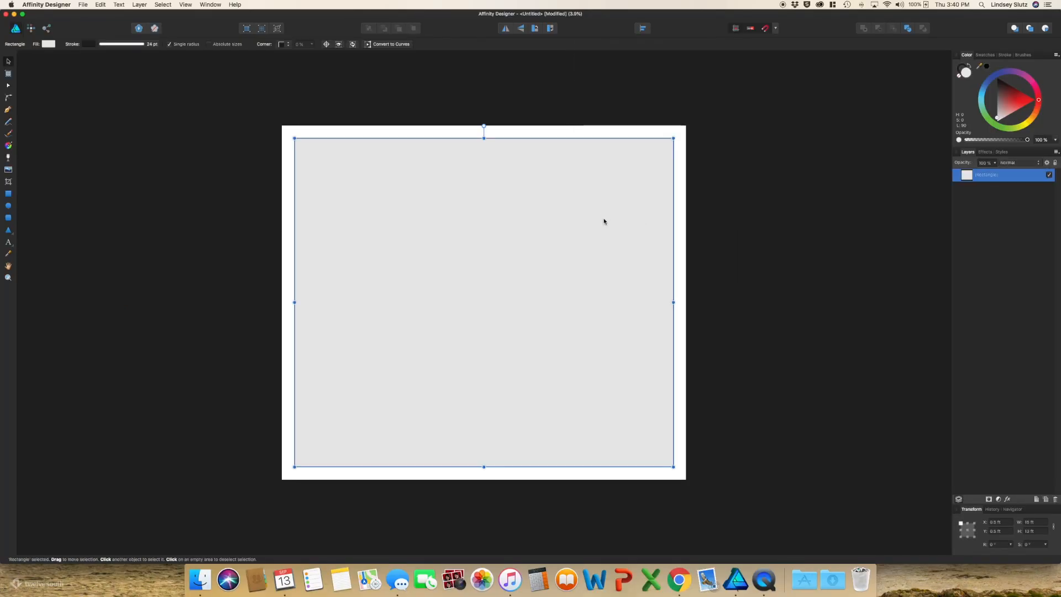
click(959, 78)
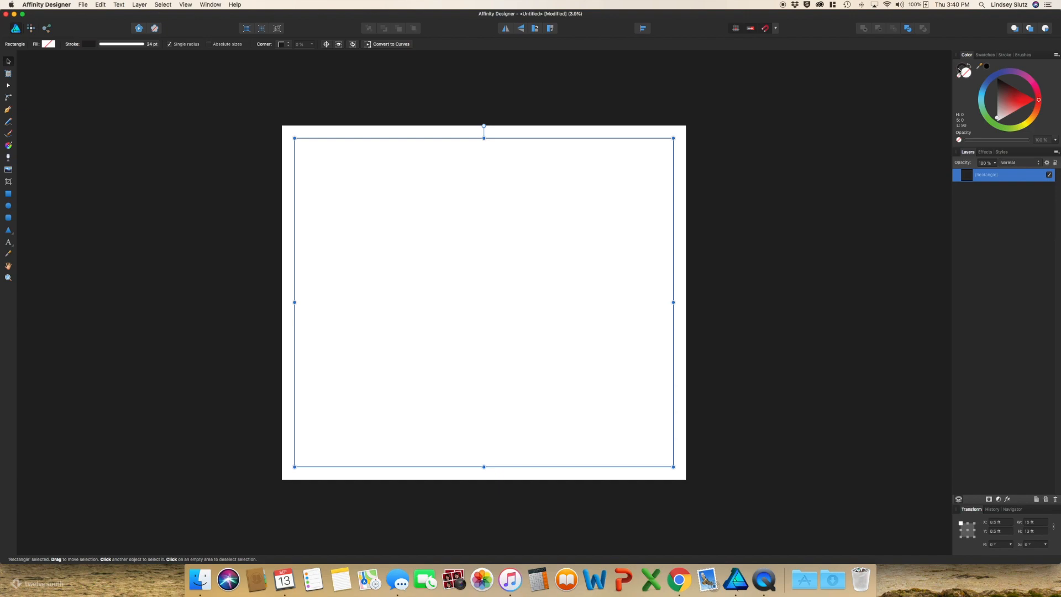
click(1005, 55)
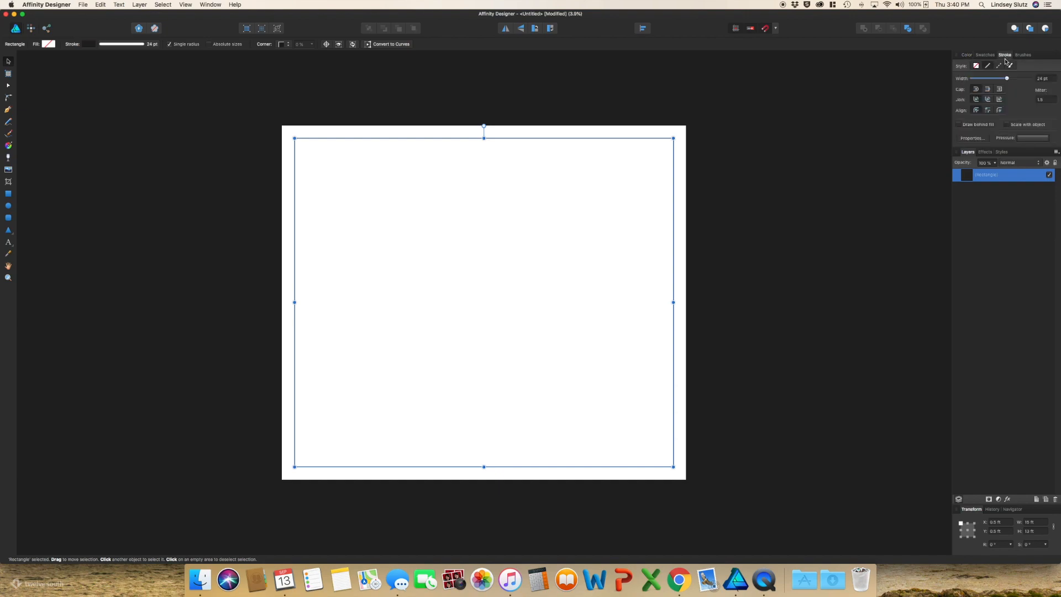
drag(1007, 78, 1022, 82)
click(913, 149)
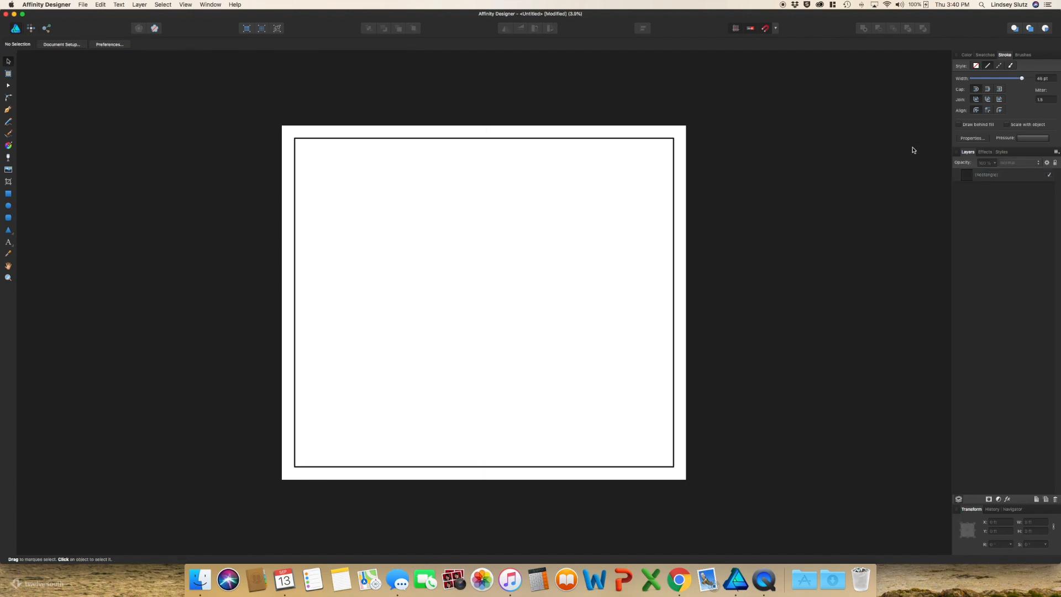
- Draw a thin horizontal rectangle near the middle of the room and size it to 3 ft wide by 0.25 ft high
click(9, 193)
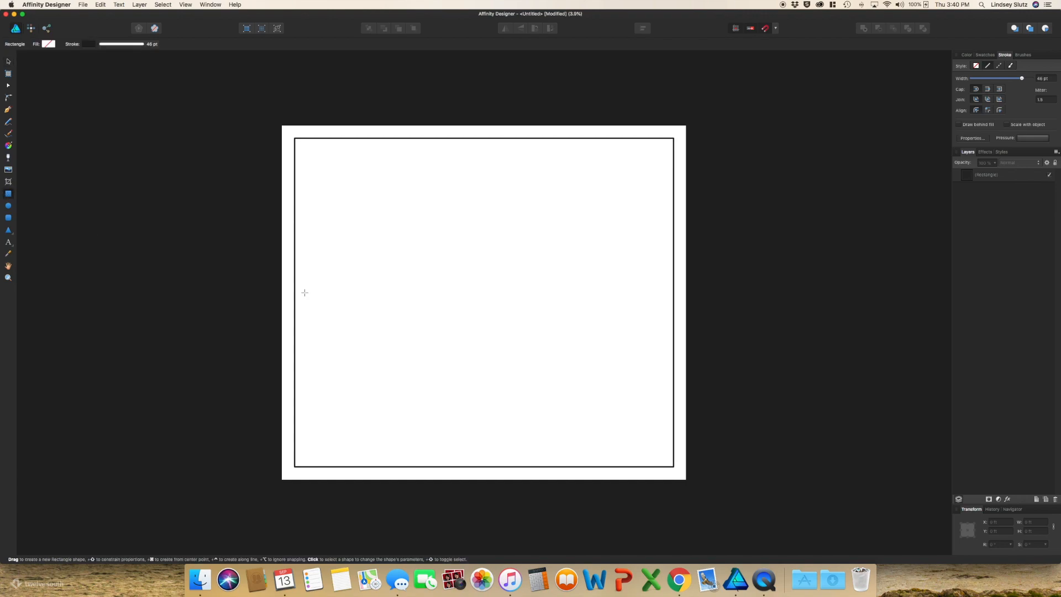
drag(463, 308, 515, 308)
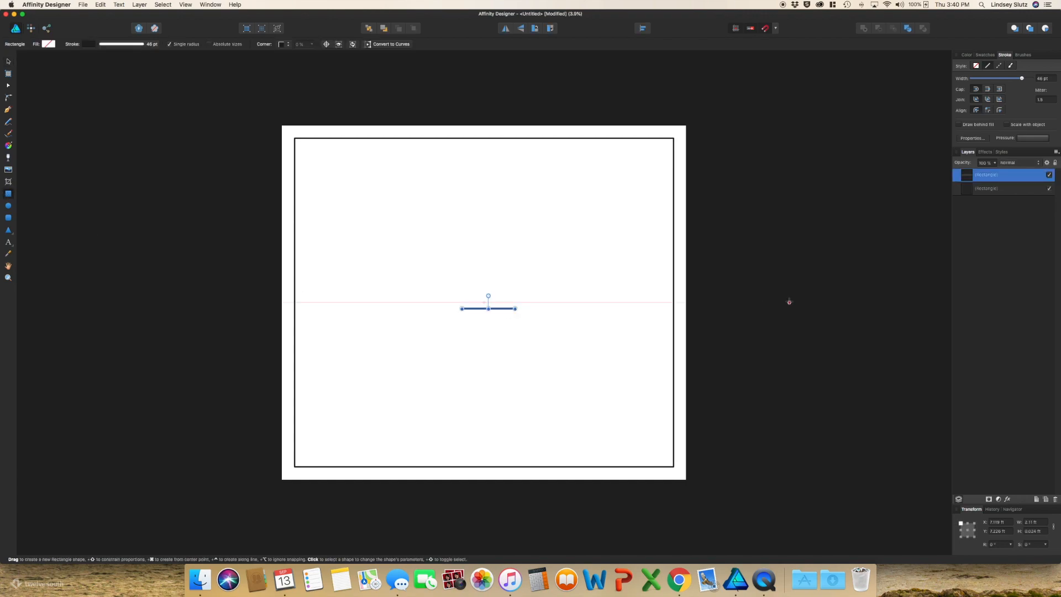
click(1021, 522)
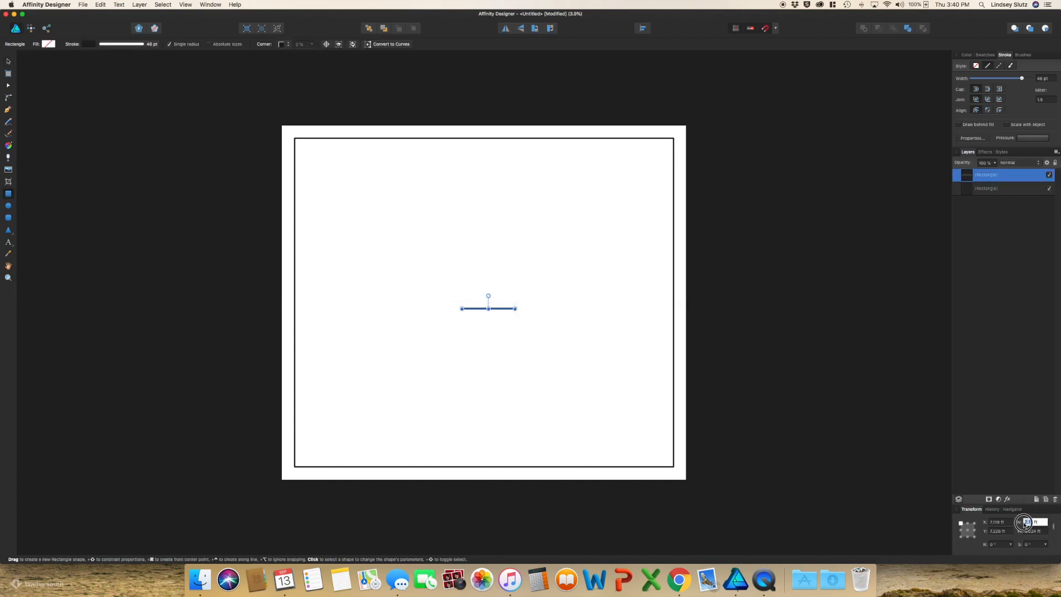
text(3)
click(1035, 530)
drag(1038, 532, 1028, 531)
text(25)
key(Return)
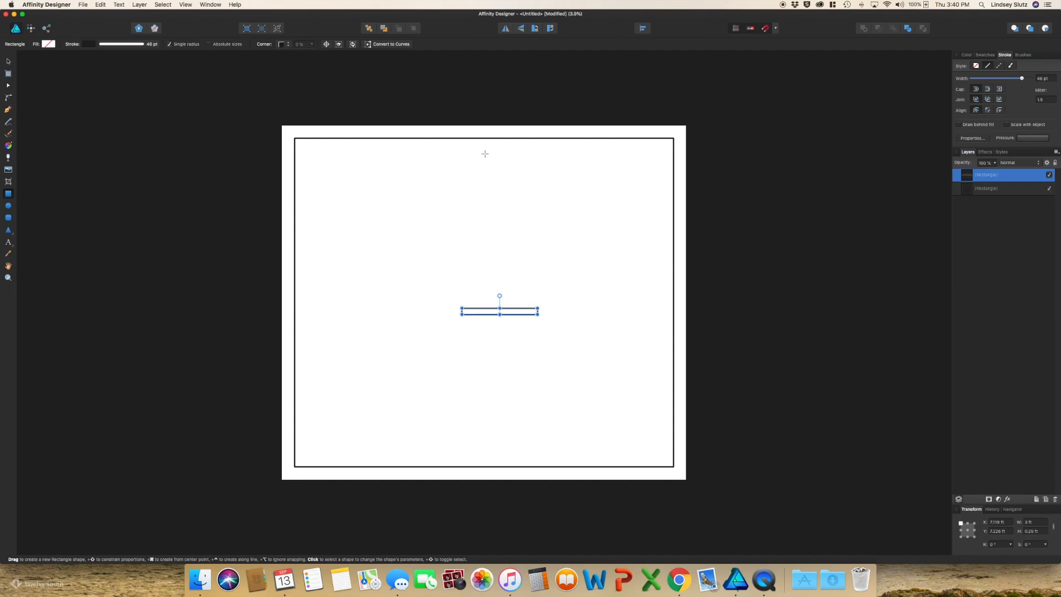
- Swap the thin rectangle's fill and stroke to make it a solid black bar, and move it onto the bottom wall near the lower-left corner
click(967, 55)
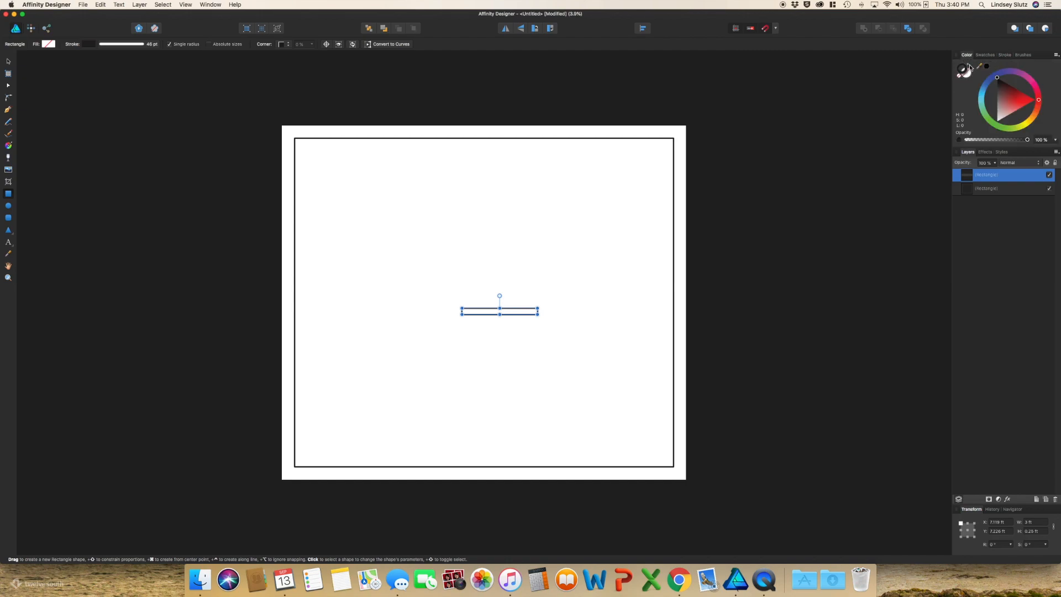
click(970, 66)
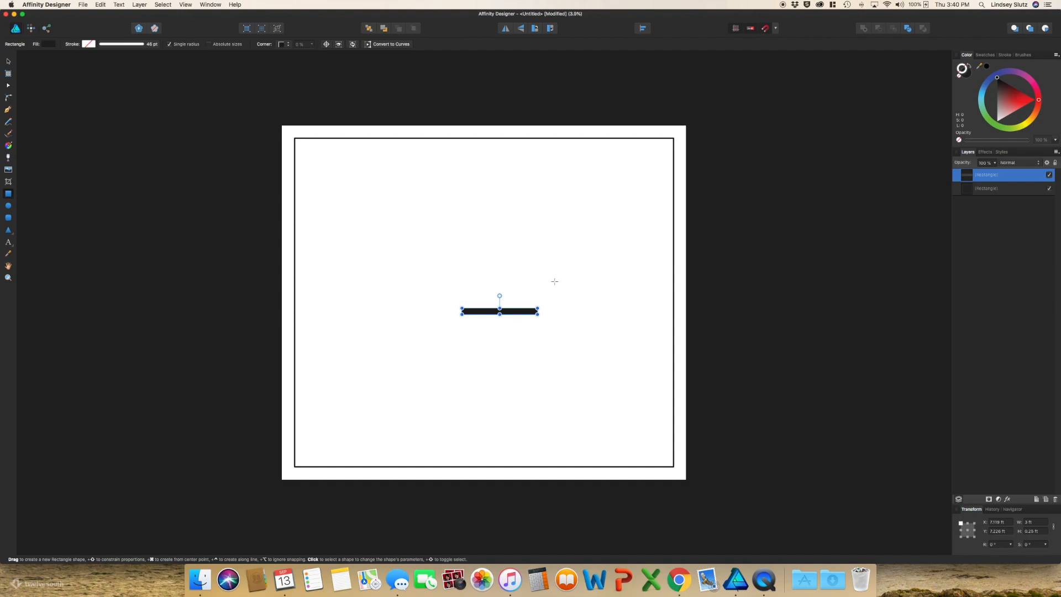
key(v)
click(549, 346)
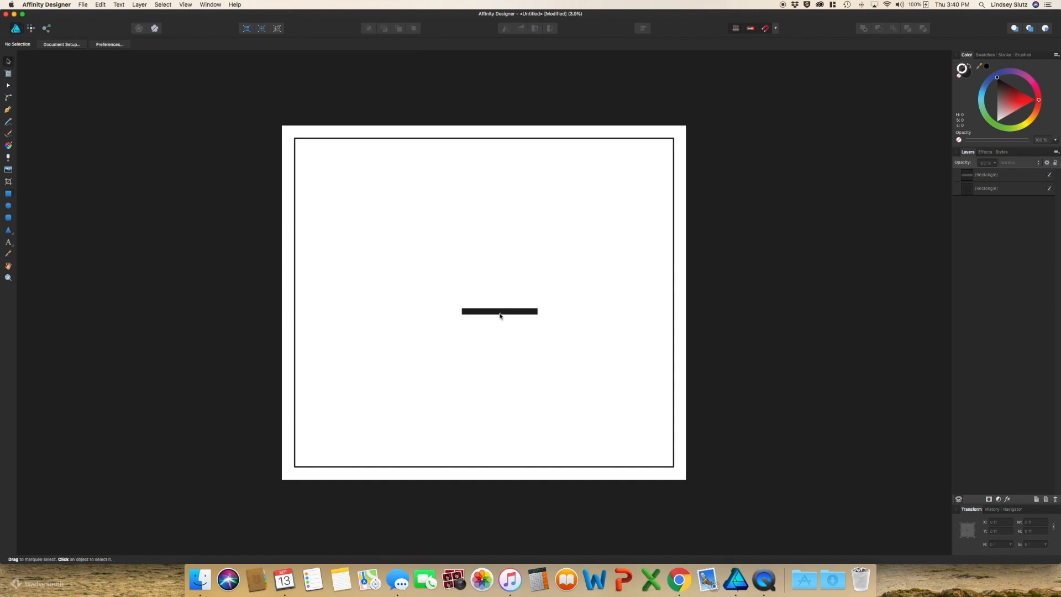
drag(500, 316, 383, 468)
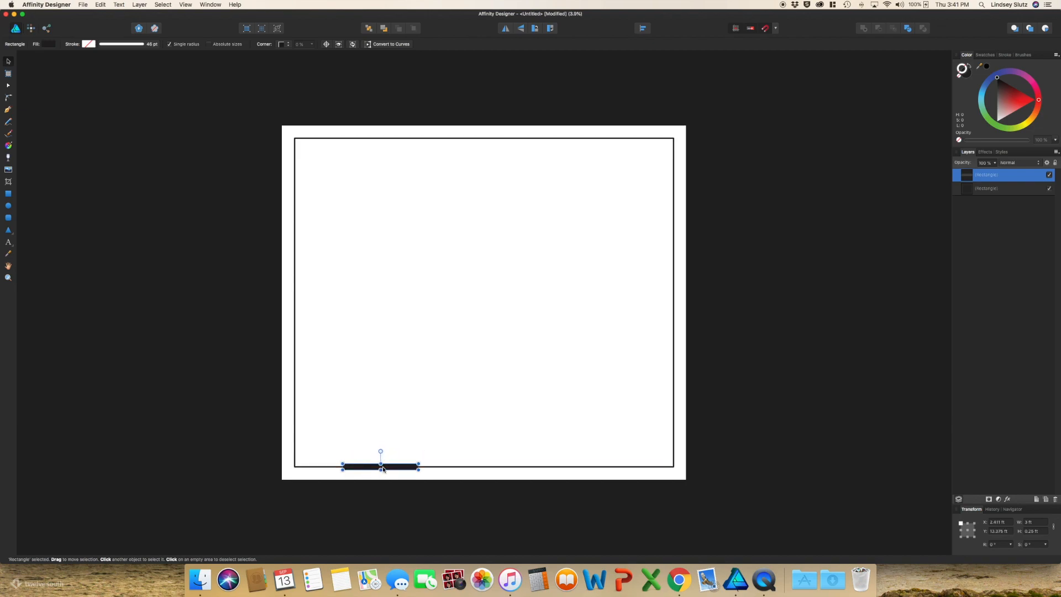
click(416, 446)
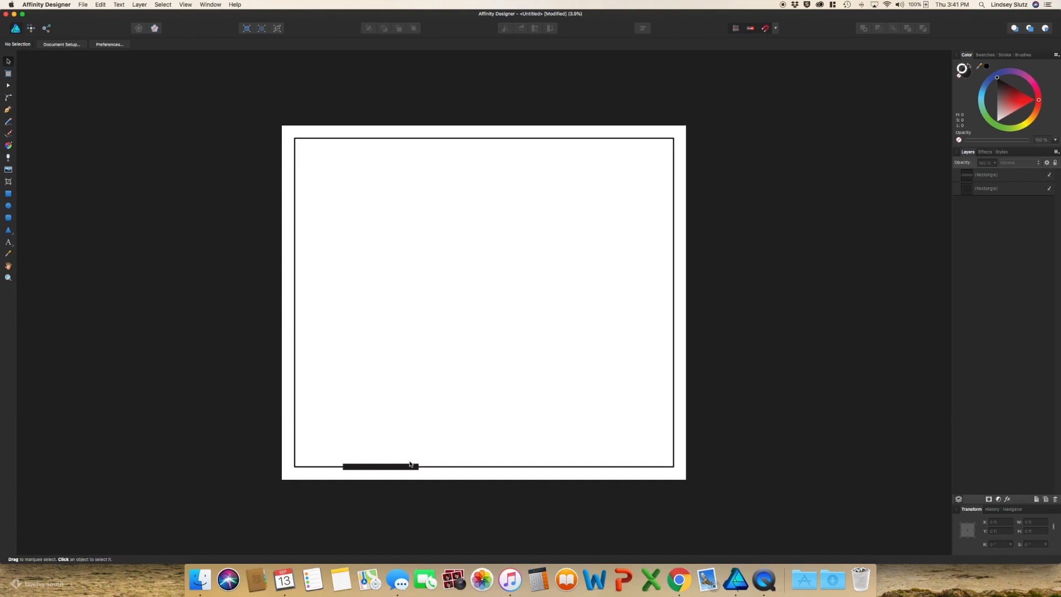
- Duplicate the black bar, rotate the copy to vertical and place it on the room's left wall
click(409, 468)
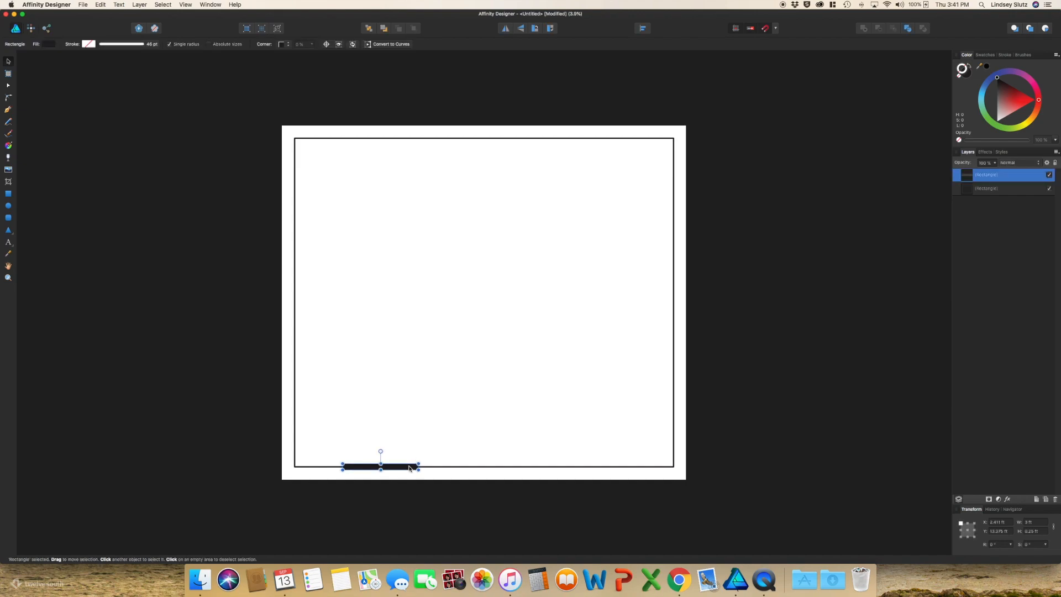
key(super+c)
key(super+v)
drag(409, 468, 404, 362)
click(409, 390)
drag(376, 347, 295, 389)
click(310, 389)
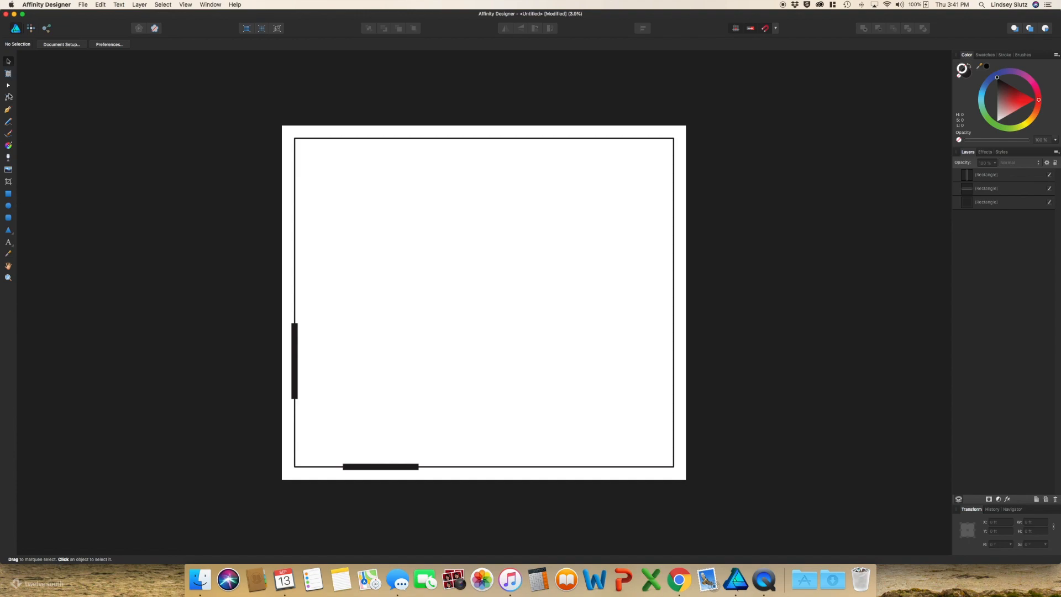
- With the Pen tool, draw a door swing: a vertical line about 3 ft up from the bottom bar's left end, curving down to its right end
click(8, 110)
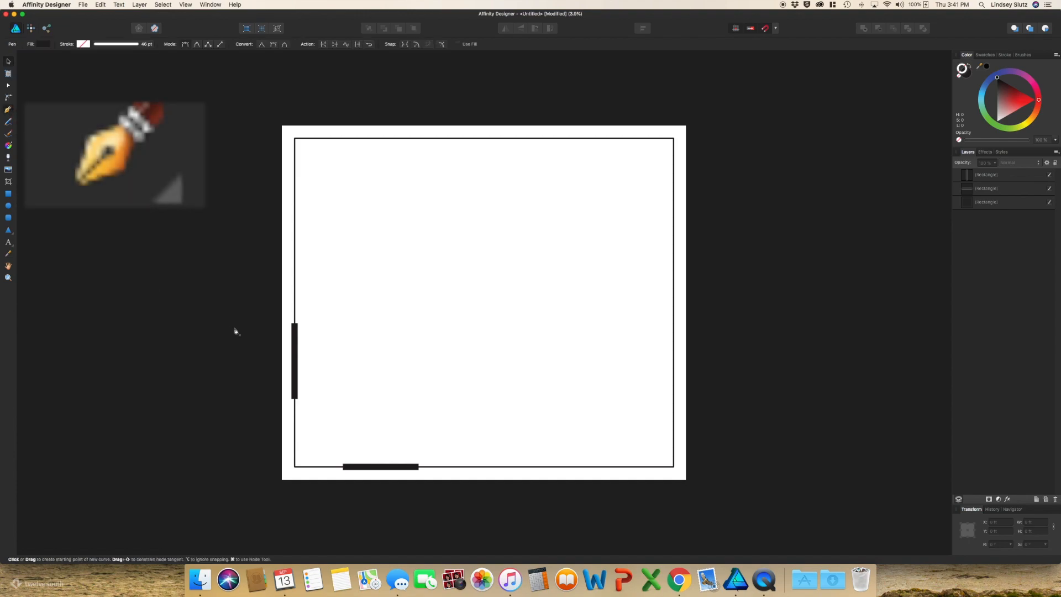
click(343, 467)
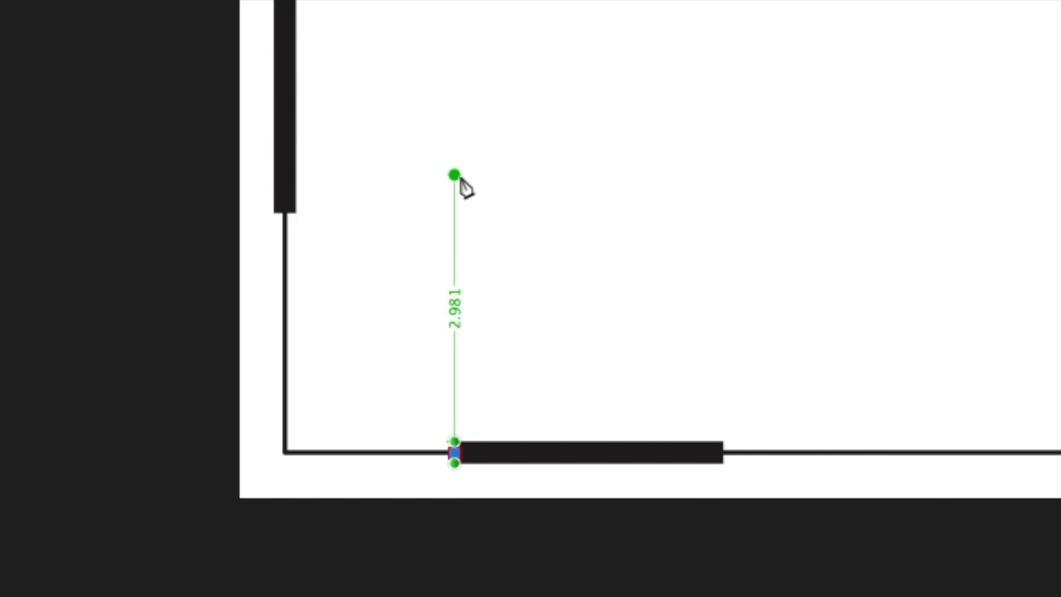
double_click(462, 179)
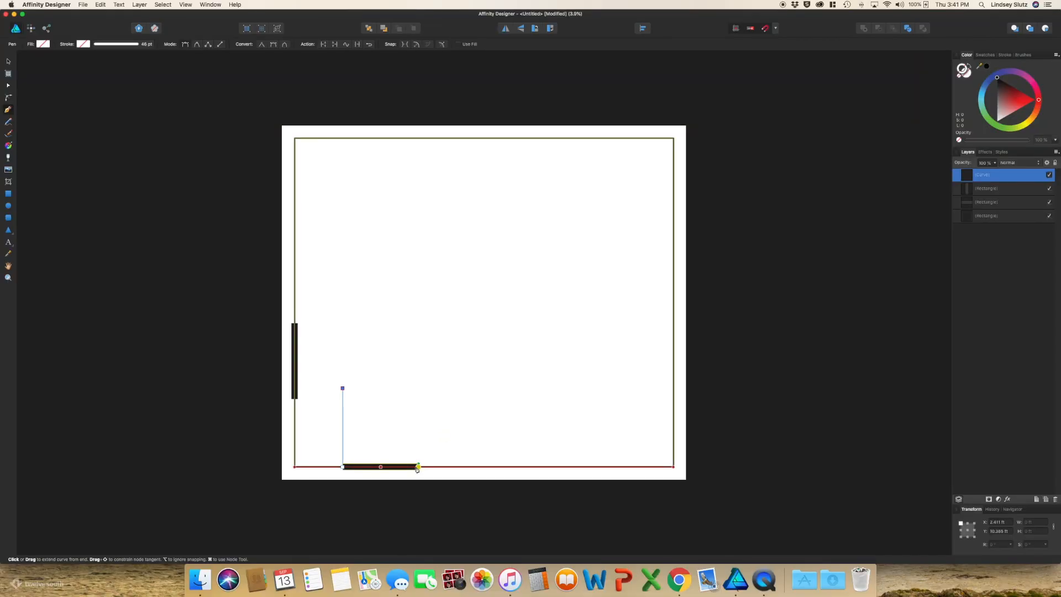
drag(722, 454, 734, 562)
drag(421, 497, 414, 526)
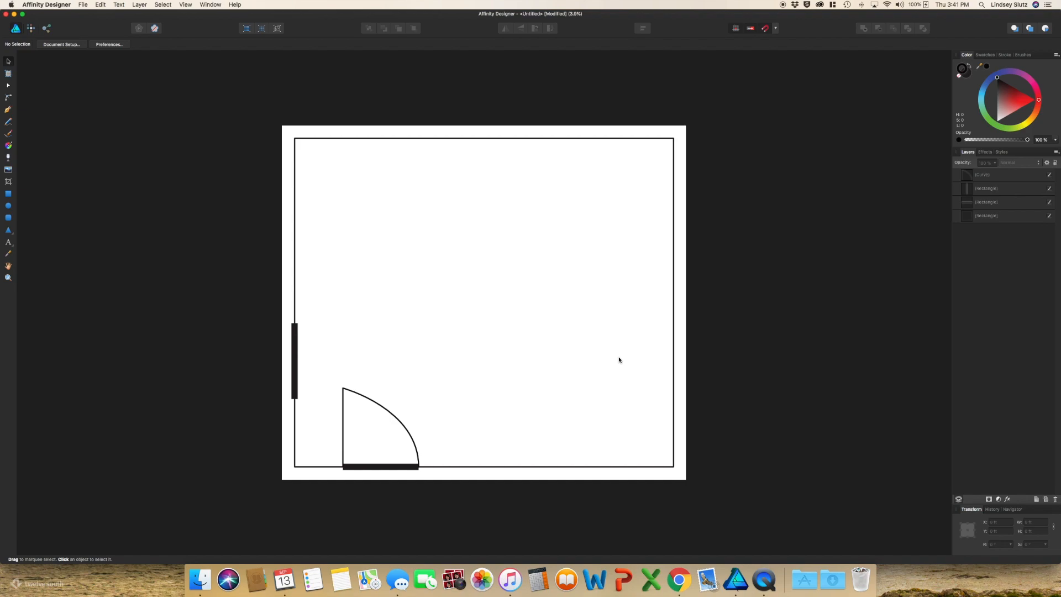
- Move the vertical black bar slightly up along the left wall
click(295, 361)
drag(296, 374, 296, 359)
click(366, 358)
- Draw a rectangle about 8.2 by 6.4 ft in the room's right half, with no fill and a 24 pt outline
click(9, 195)
drag(455, 222, 665, 383)
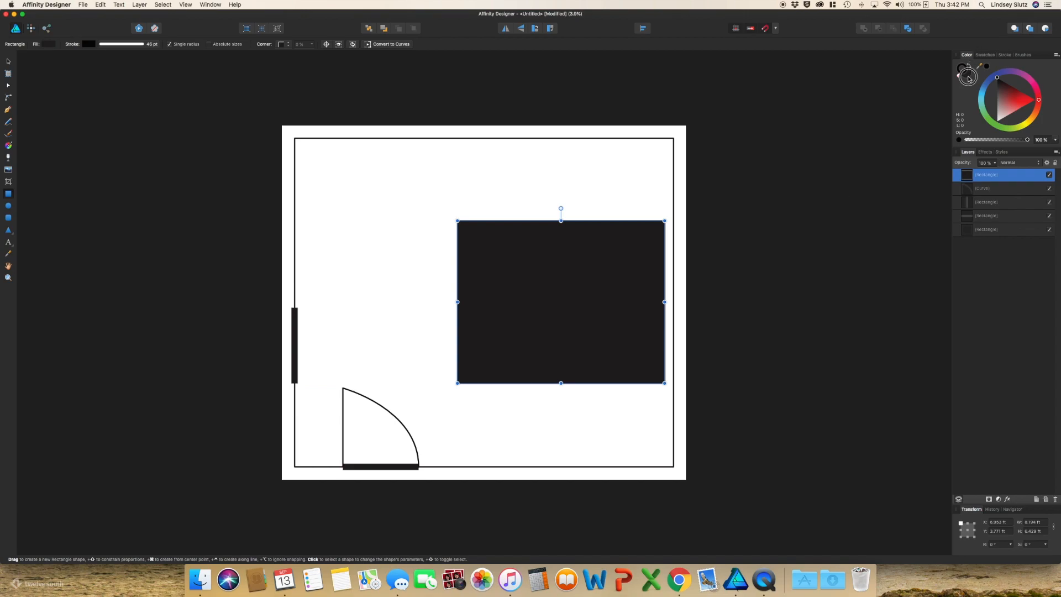
click(960, 77)
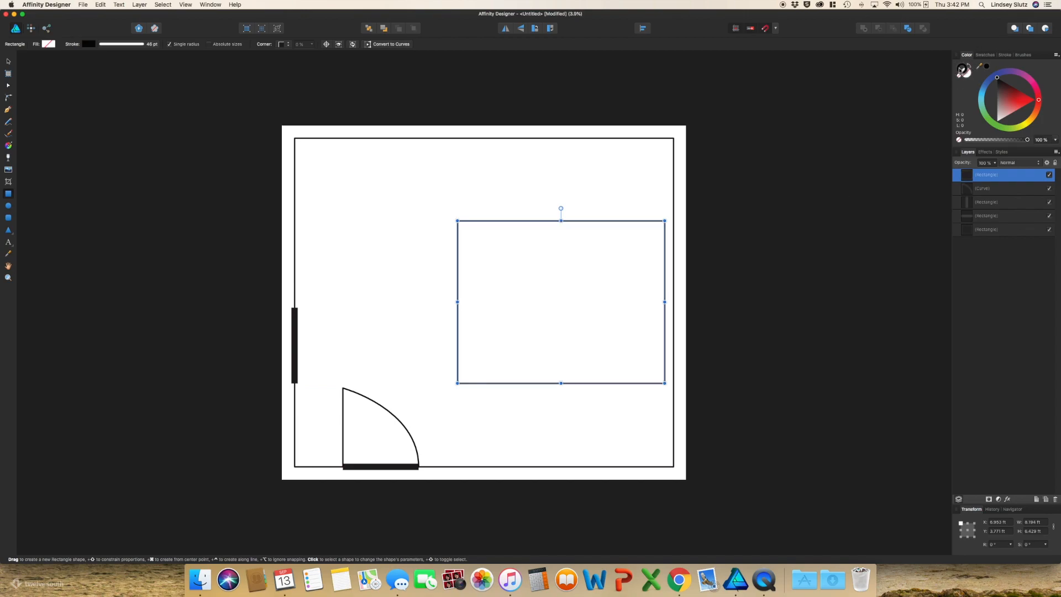
click(1006, 55)
drag(1022, 79, 1008, 80)
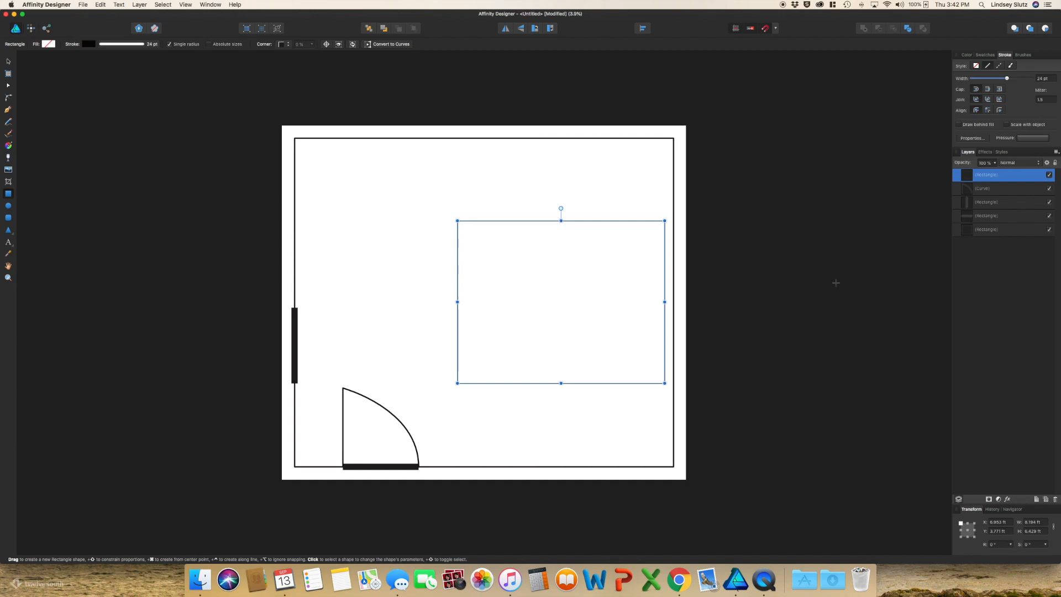
- Change the document units from feet to inches
click(82, 5)
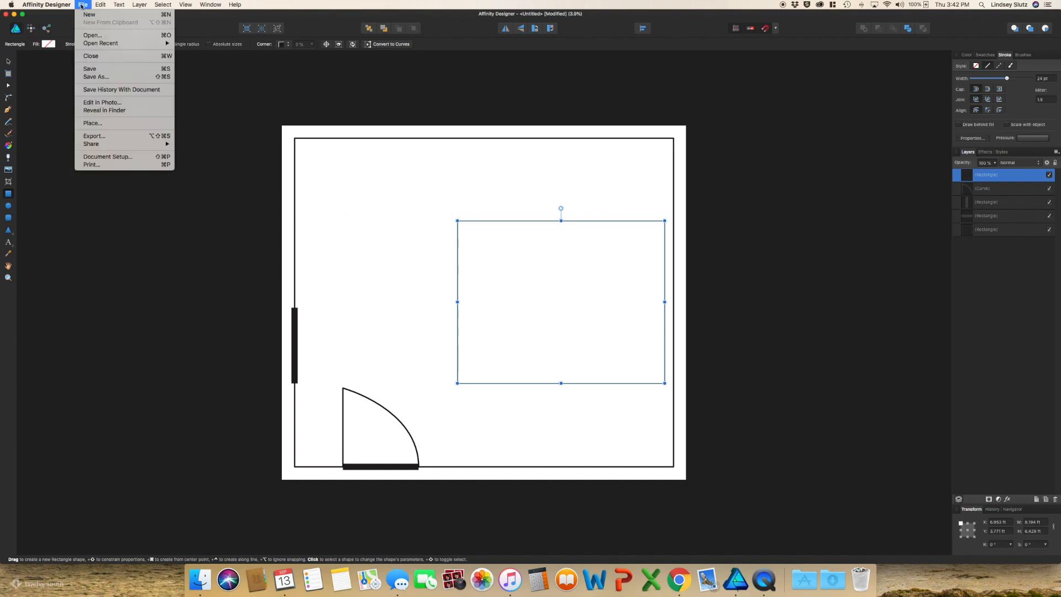
click(111, 157)
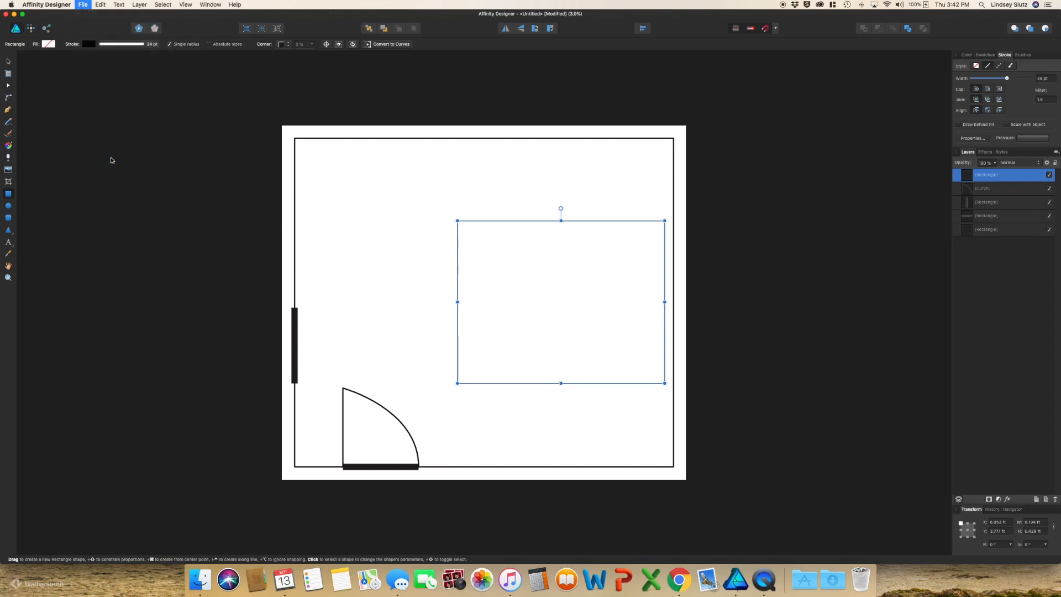
click(545, 78)
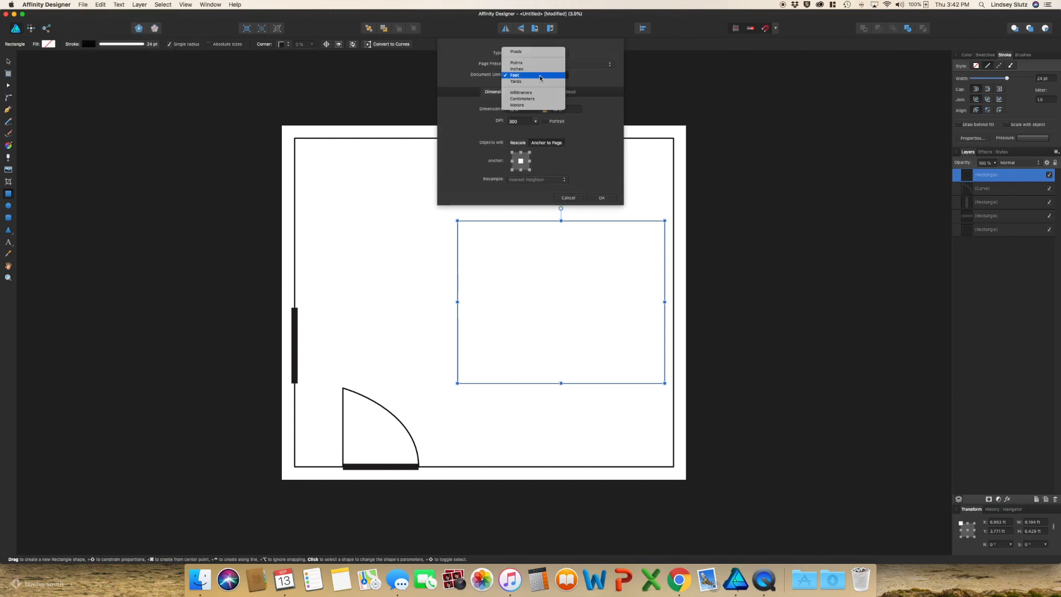
click(531, 69)
click(605, 198)
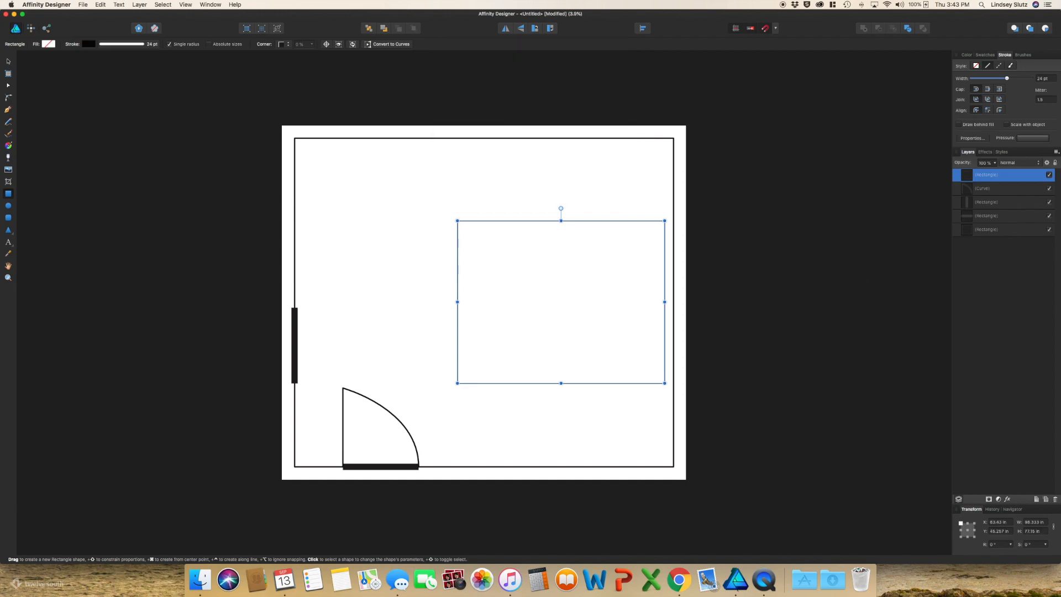
- Set the large rectangle to 84 in wide by 80 in high and move it against the room's right wall
click(1033, 531)
text(80)
key(Tab)
text(84)
key(Return)
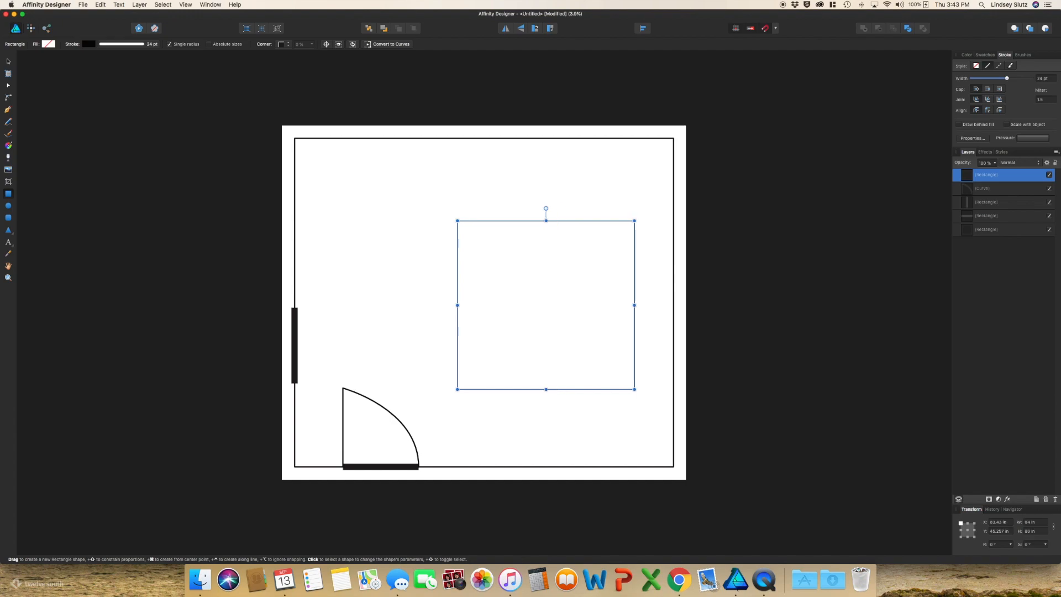
drag(636, 336, 671, 335)
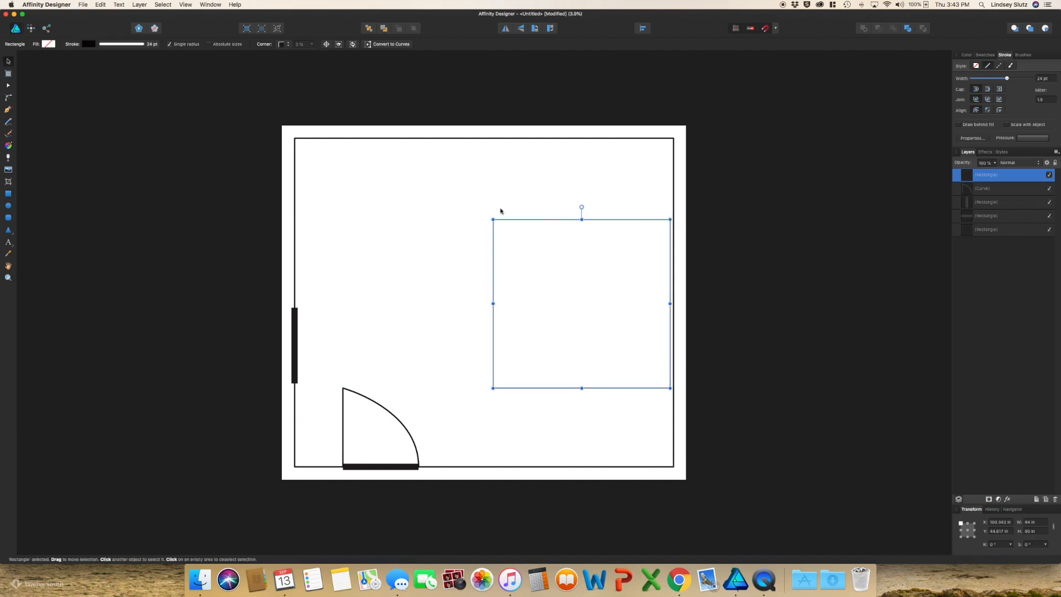
- Draw a pillow rectangle at the wall end of the bed and duplicate it so two upright pillows sit one above the other
click(9, 194)
drag(381, 244, 454, 285)
drag(417, 231, 663, 367)
click(836, 305)
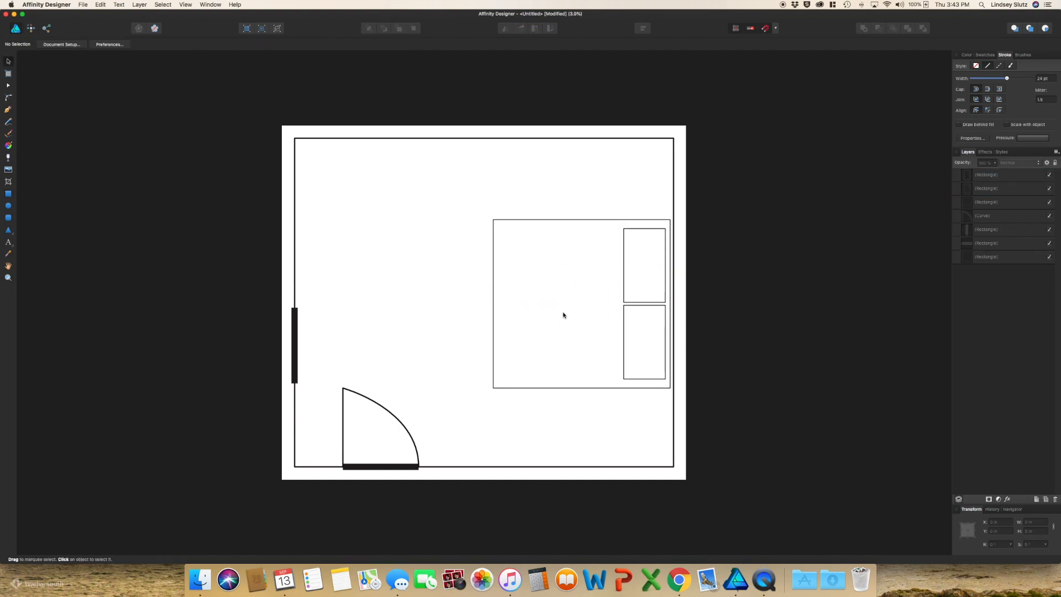
- Draw a nightstand rectangle in the room's upper-left area and size it to 21 in wide by 15 in high
click(12, 199)
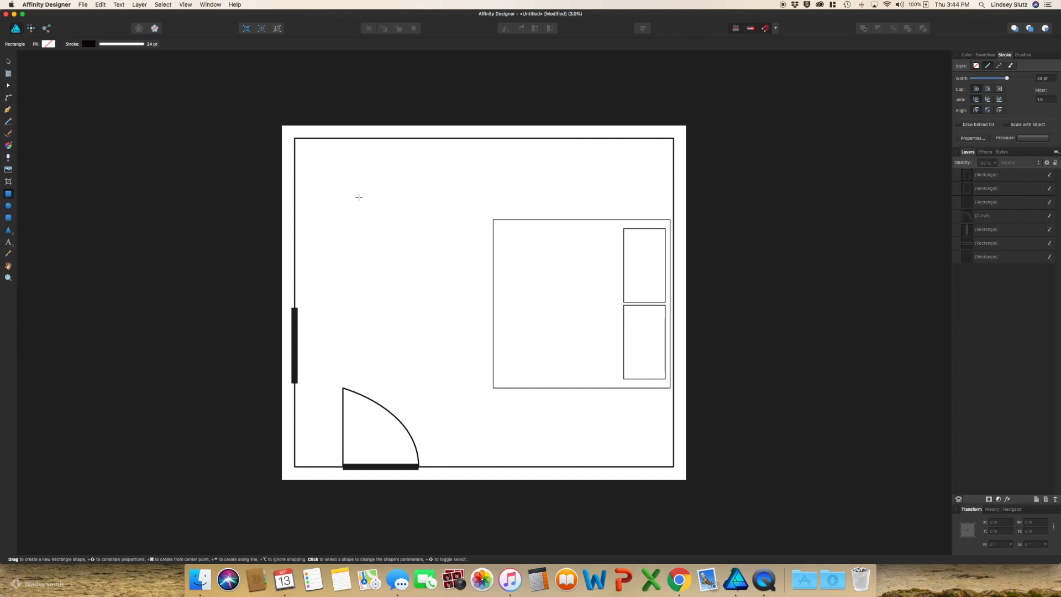
drag(363, 205, 426, 240)
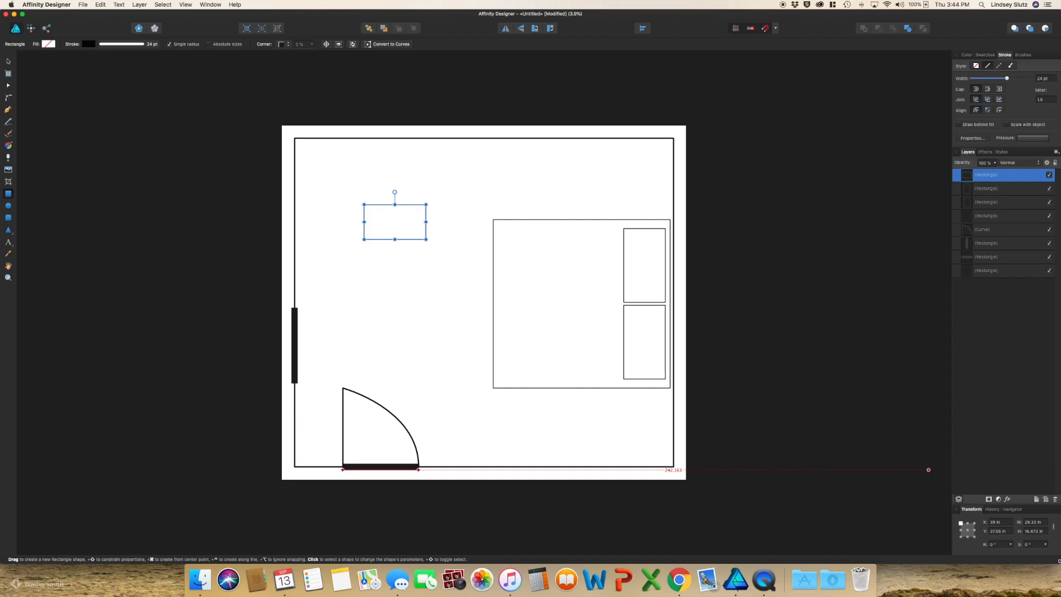
click(1023, 523)
text(21)
click(1036, 532)
text(15)
key(Return)
- Turn the nightstand upright against the right wall and duplicate it, with one above and one below the bed
key(v)
drag(386, 192, 677, 432)
click(735, 409)
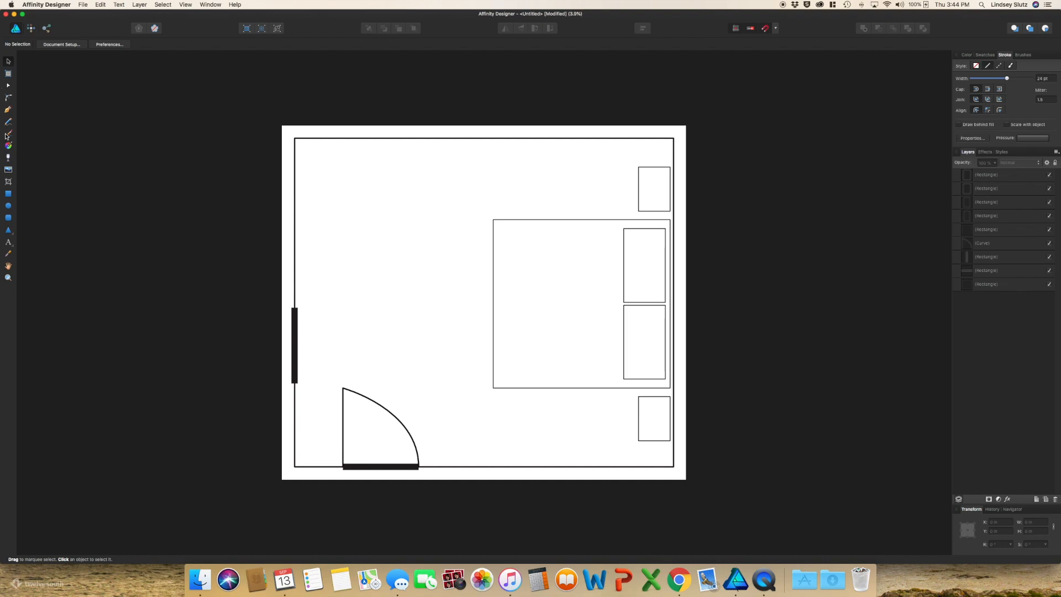
- Draw a 63 by 20 in dresser rectangle, rotate it to vertical and place it along the left wall's upper part
click(8, 194)
mouse_move(326, 189)
mouse_down()
mouse_move(512, 210)
mouse_move(525, 266)
mouse_up()
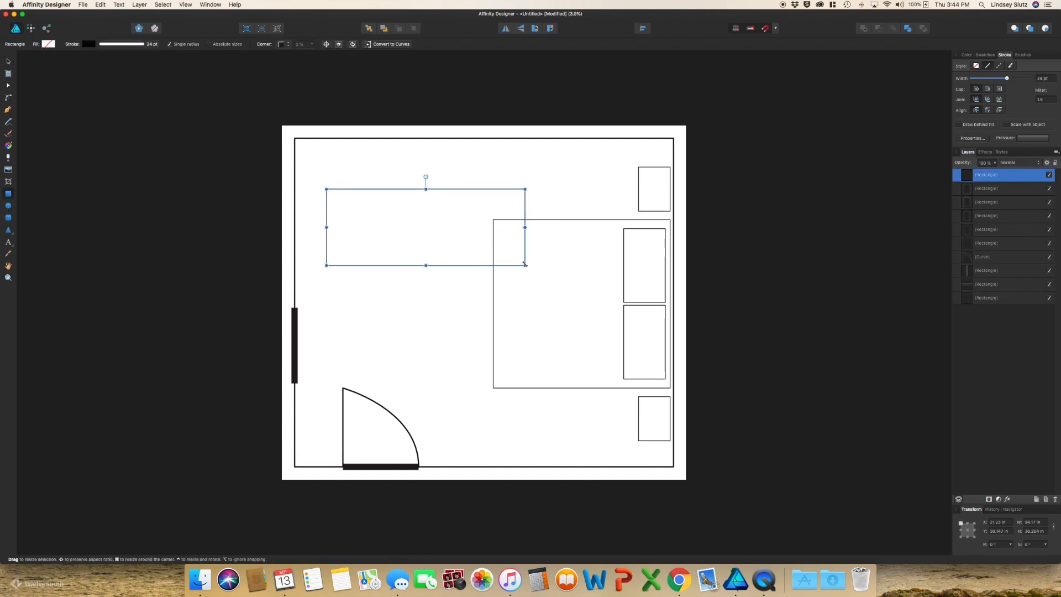
click(1035, 524)
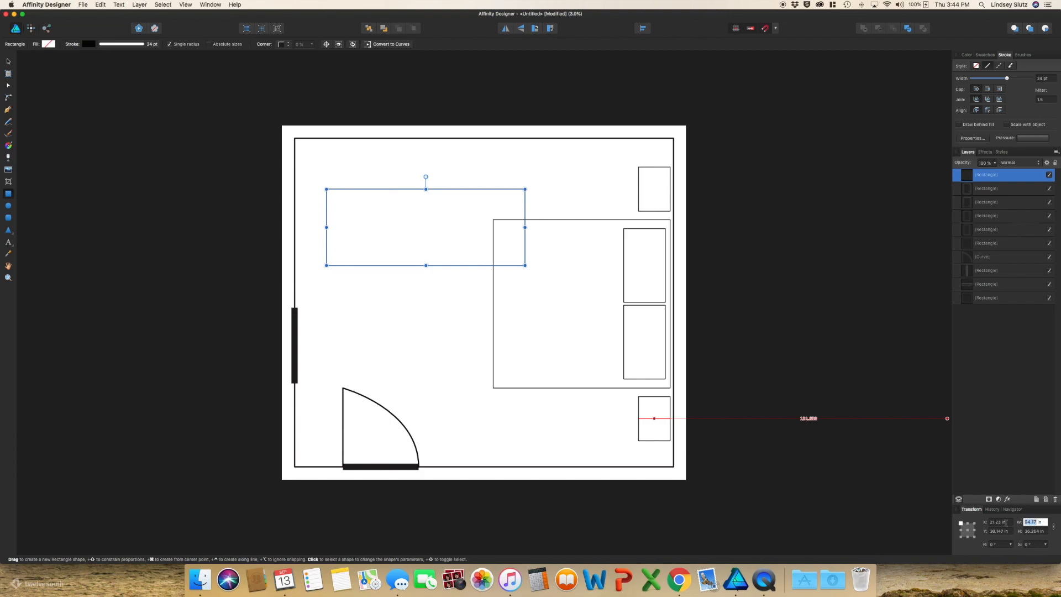
text(63)
key(Return)
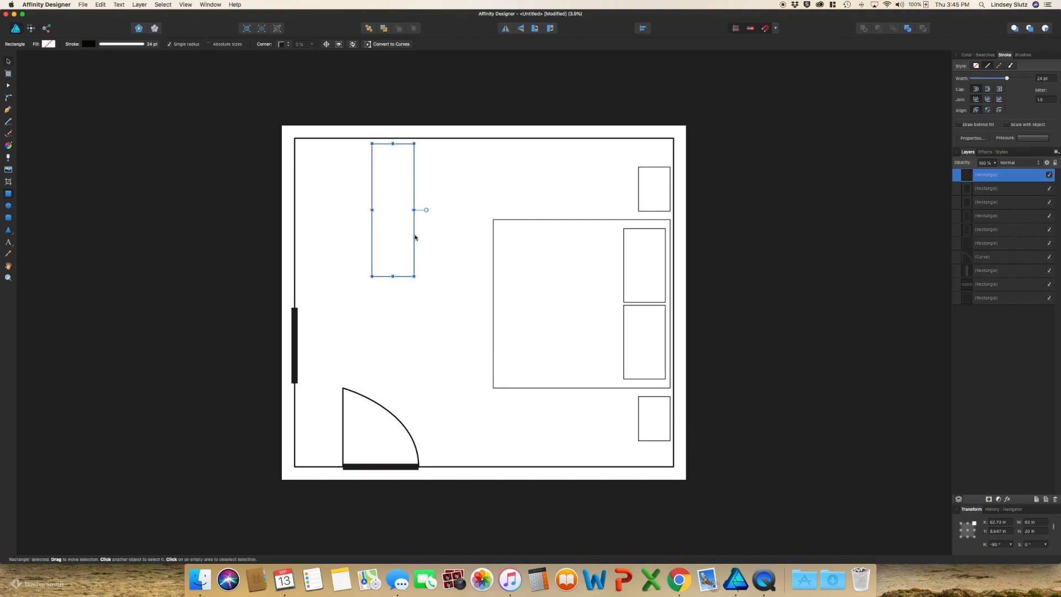
click(398, 254)
- Duplicate the left wall's black bar, rotate the copy to horizontal inside the room and fill it with a muted blue
click(296, 361)
drag(296, 360, 427, 258)
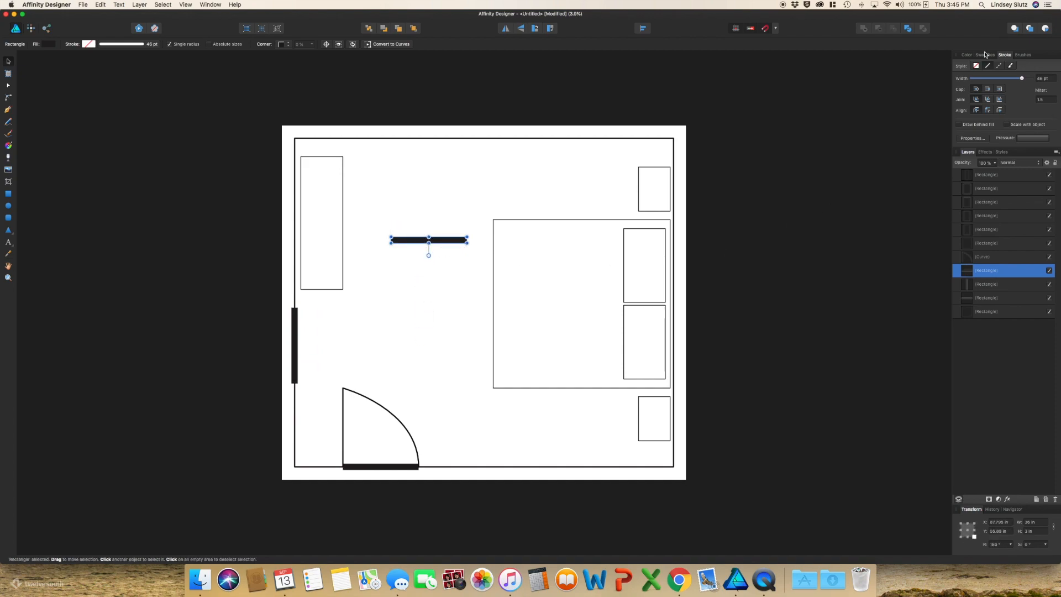
click(966, 55)
click(964, 70)
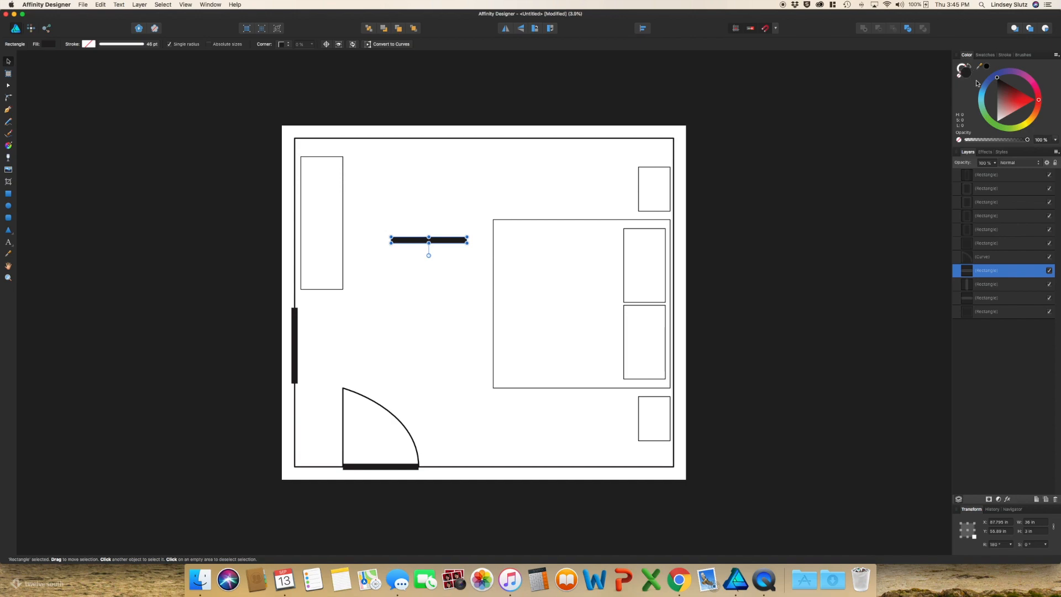
click(980, 96)
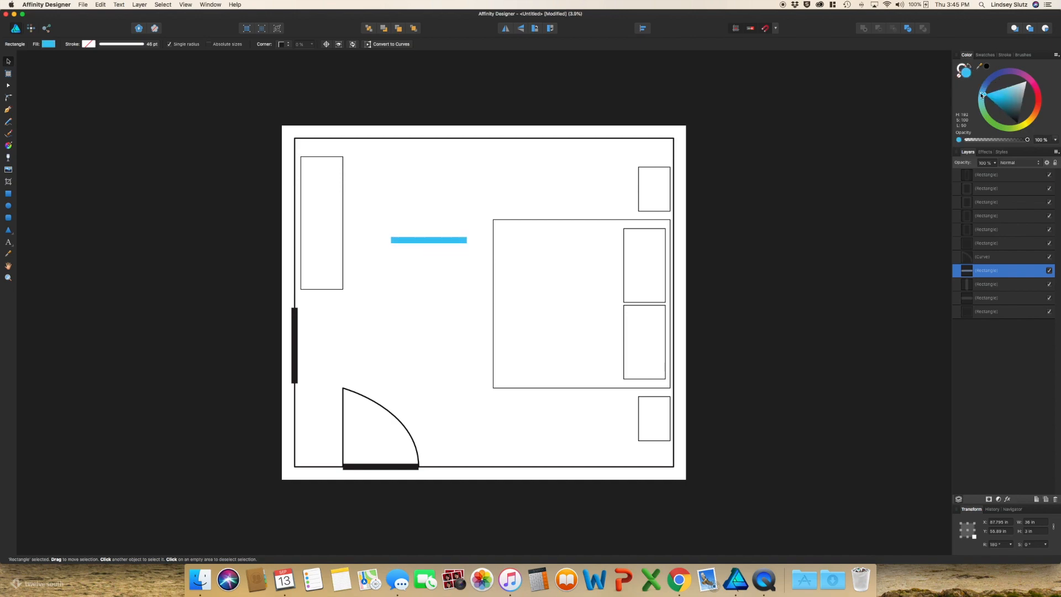
click(1004, 95)
- Move the blue window bar onto the top wall's left part and place a duplicate on the same wall's right part
click(477, 196)
drag(460, 241, 417, 140)
drag(417, 140, 613, 142)
click(796, 143)
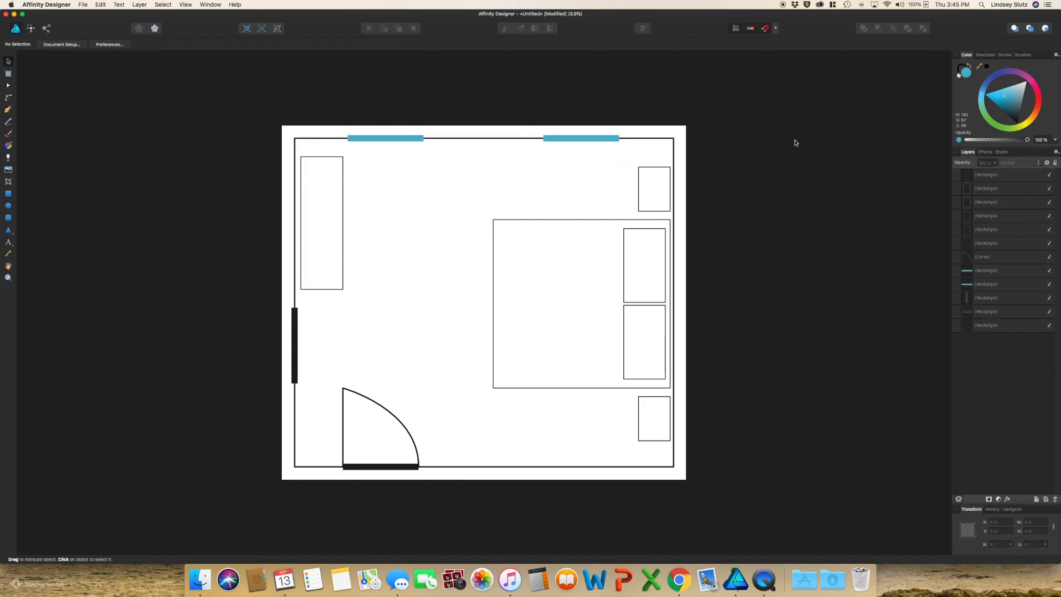